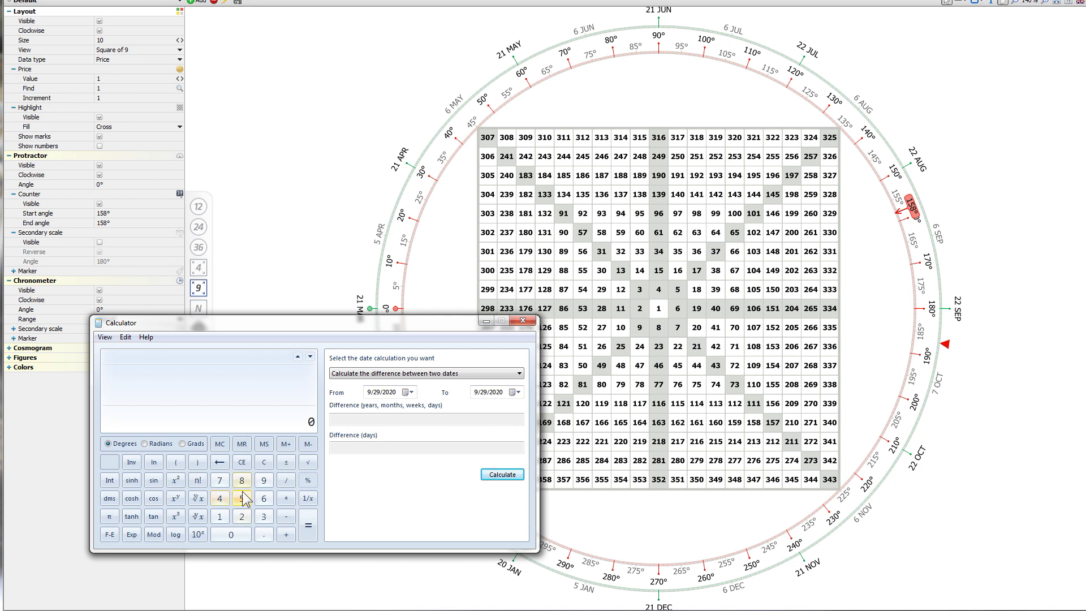
# Multiply 5 × 5 in Calculator to get 25, then close the calculator.
pyautogui.click(243, 503)
pyautogui.press('*')
pyautogui.click(243, 500)
pyautogui.click(309, 525)
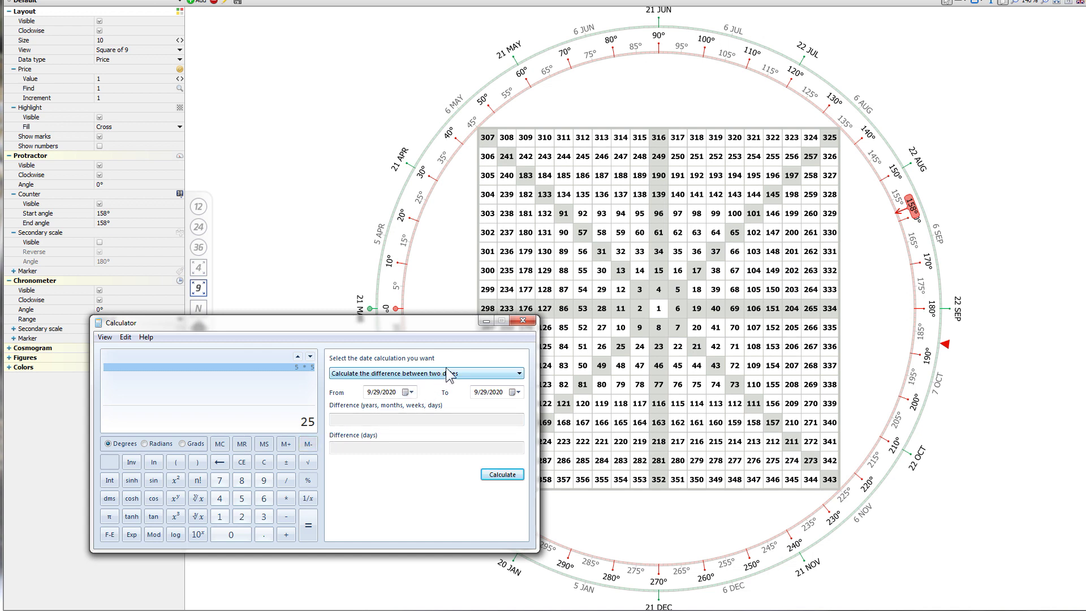
pyautogui.click(523, 321)
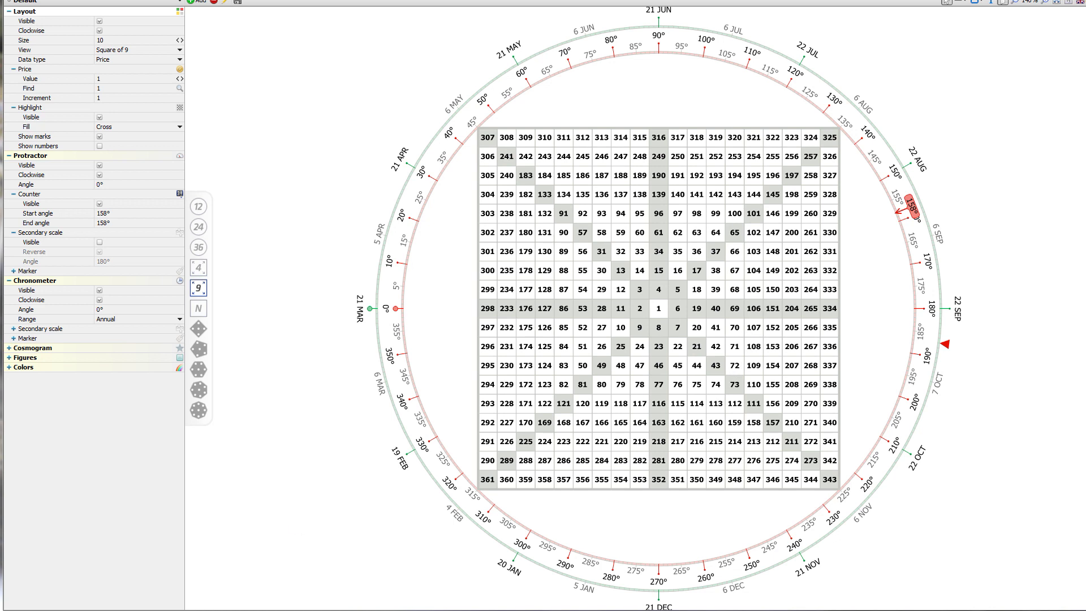
# Switch the Gann wheel grid to the Hexagon view, numbered 1 to 331.
pyautogui.click(518, 323)
pyautogui.click(198, 369)
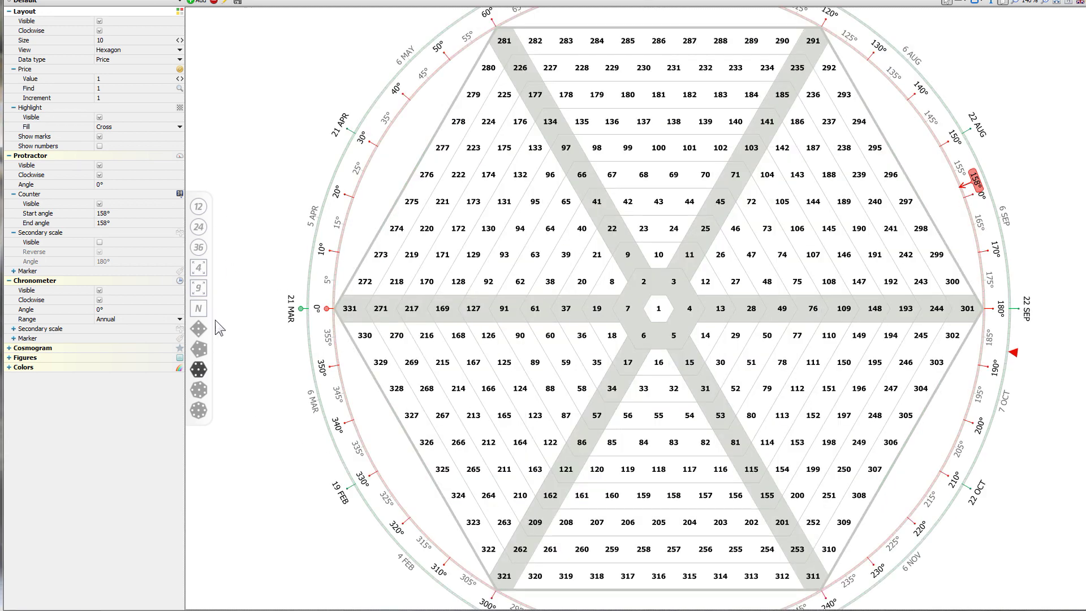
# Switch the grid view back to Square of 9.
pyautogui.click(198, 289)
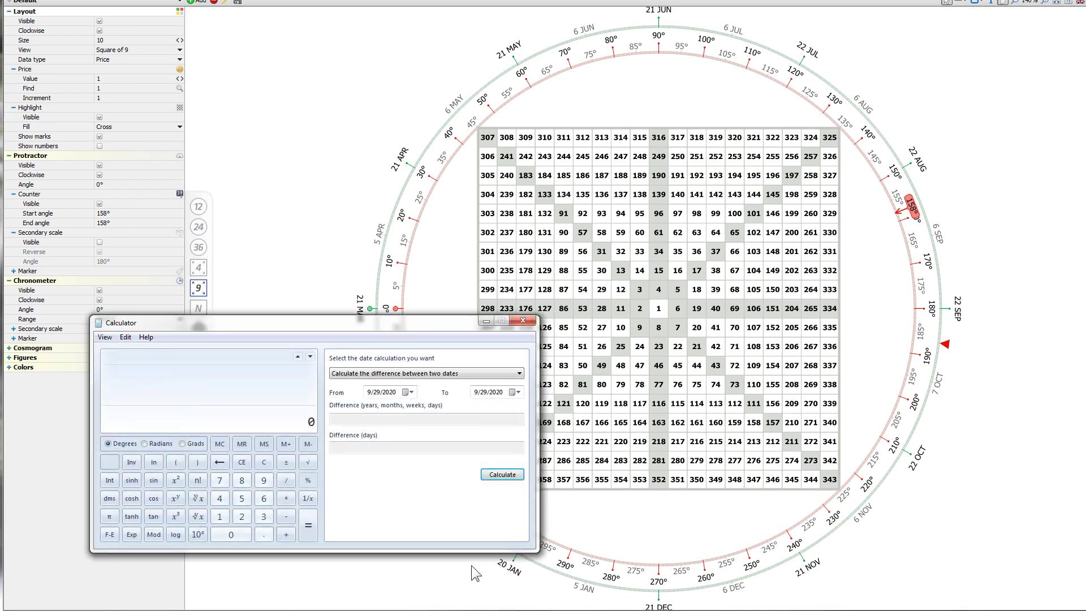
# Double 10 three times in Calculator: 20, 40, then 80.
pyautogui.write('10 * 2')
pyautogui.press('Return')
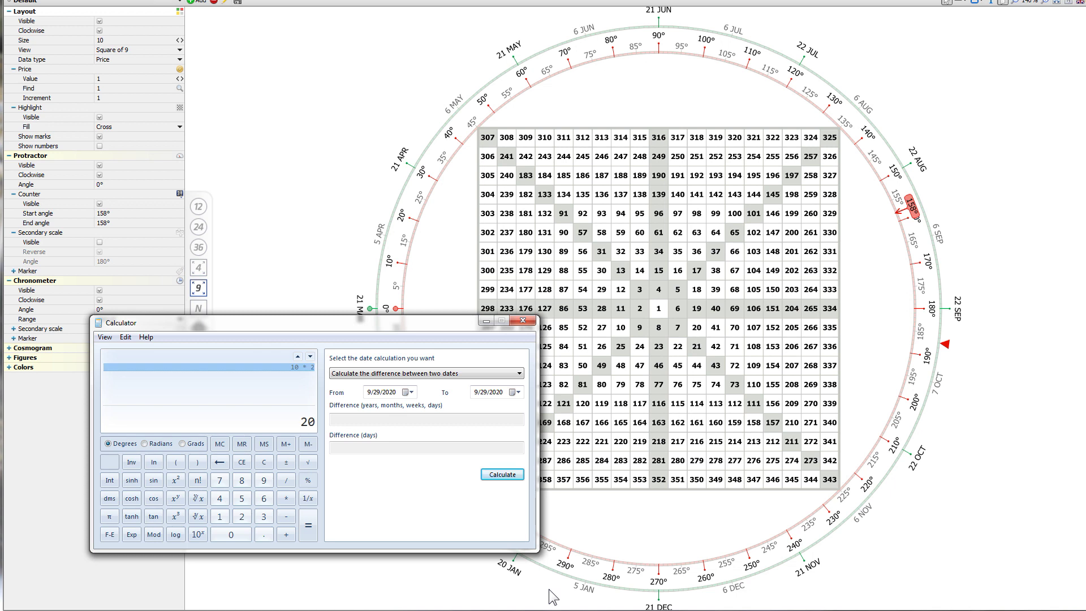
pyautogui.write('*2')
pyautogui.press('Return')
pyautogui.write('*2')
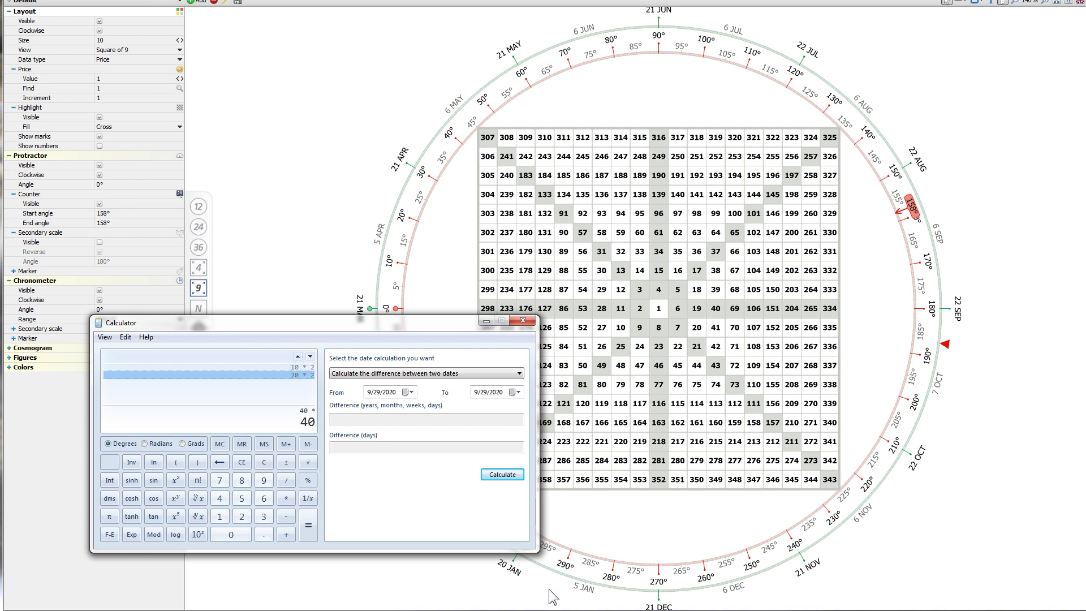
pyautogui.press('Return')
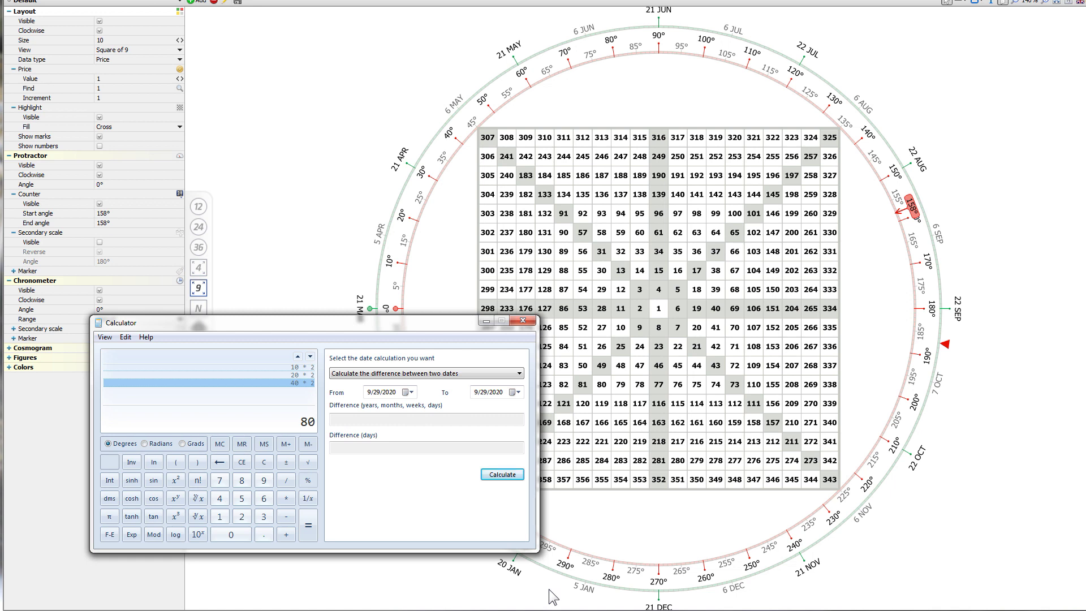
# Clear the display, add 90 + 90 to get 180, and close the calculator.
pyautogui.press('Escape')
pyautogui.write('90')
pyautogui.press('+')
pyautogui.write('90')
pyautogui.press('Return')
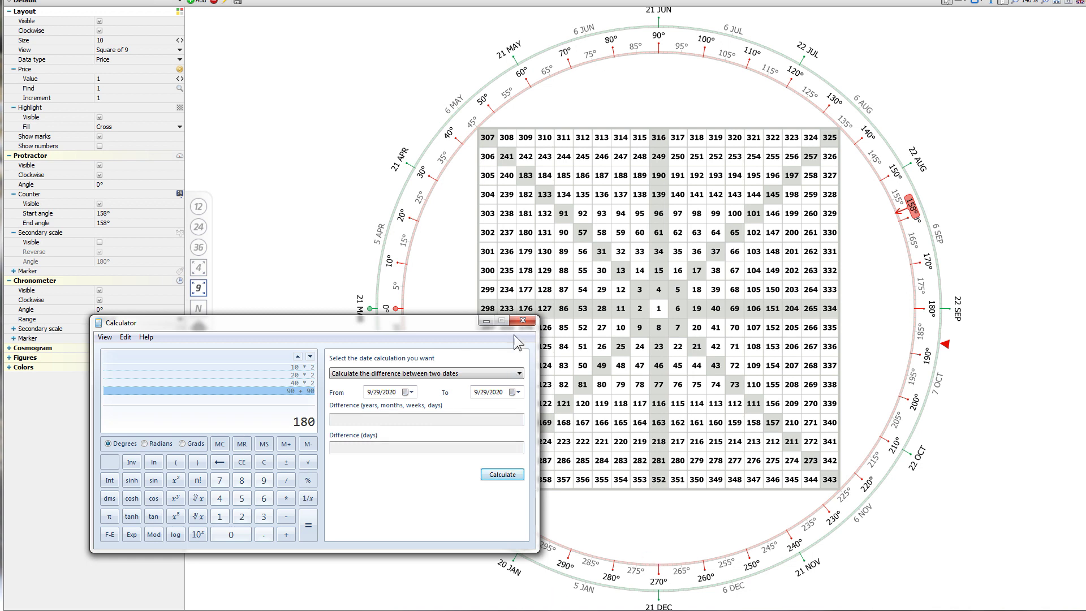
pyautogui.click(523, 320)
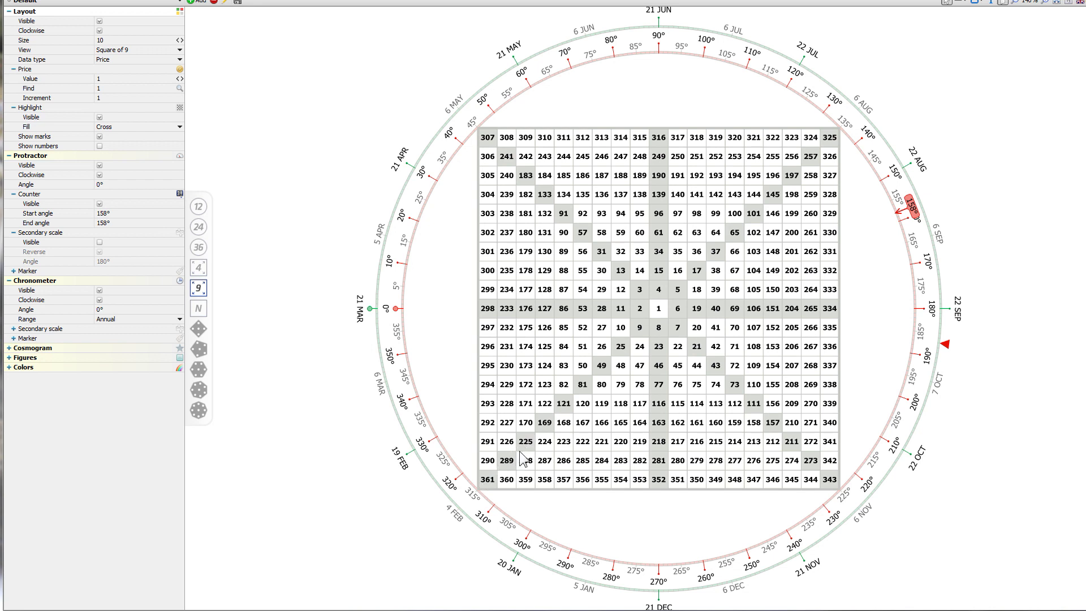
# Mark cells 9, 25 and 49 green along the lower-left diagonal.
pyautogui.click(640, 331)
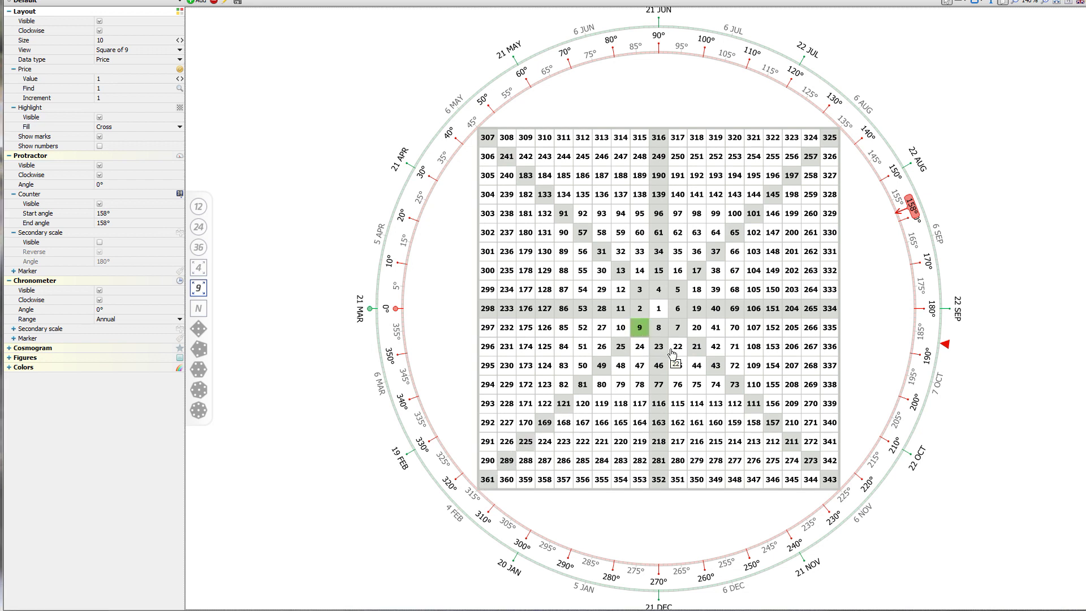
pyautogui.click(621, 351)
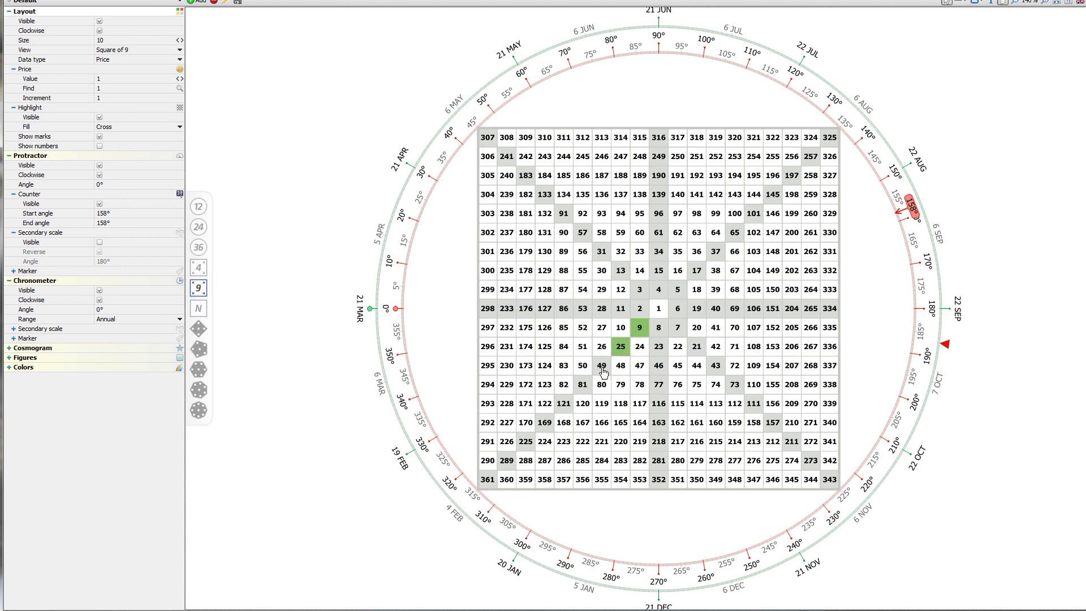
pyautogui.click(602, 369)
# Raise the grid Size to 12, then bring it back to 10.
pyautogui.click(181, 39)
pyautogui.click(182, 39)
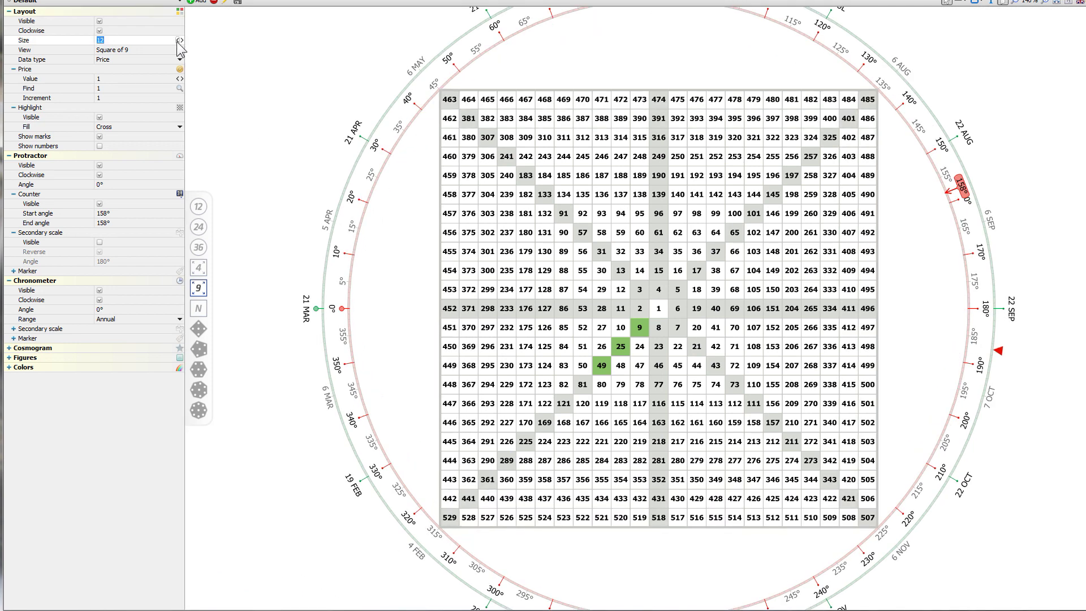
pyautogui.click(178, 40)
pyautogui.click(178, 39)
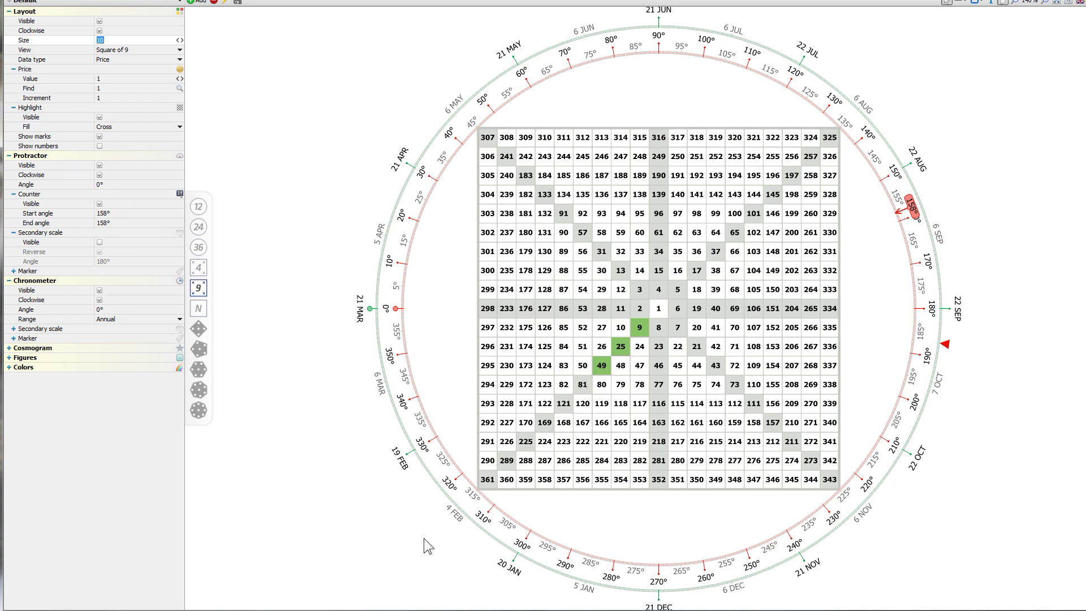
# Clear the 9, 25, 49 marks and mark cells 4, 16, 36 and 81 green.
pyautogui.click(599, 378)
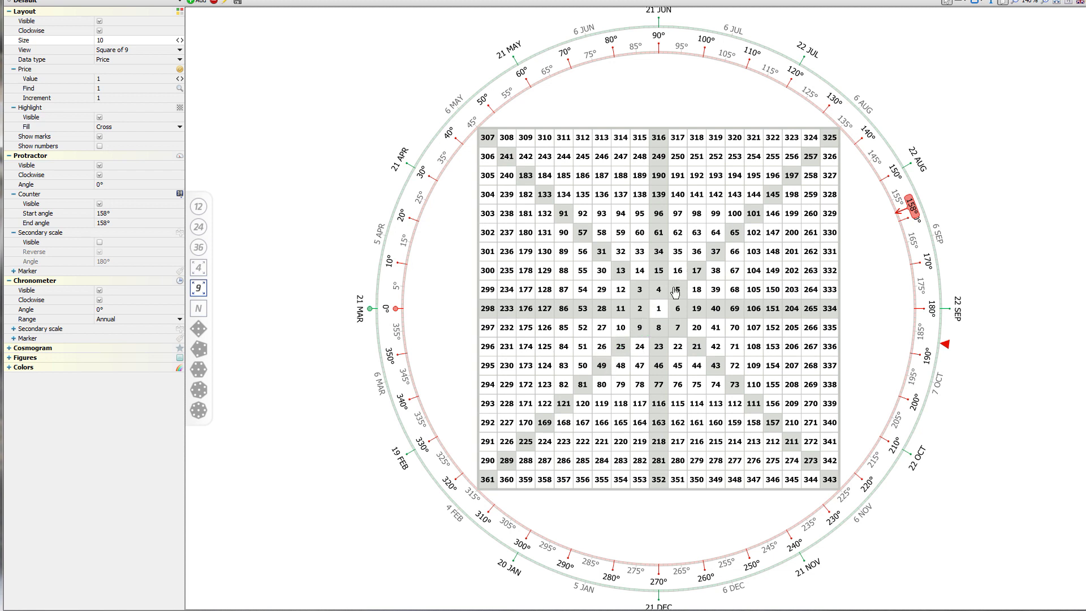
pyautogui.click(658, 292)
pyautogui.click(678, 273)
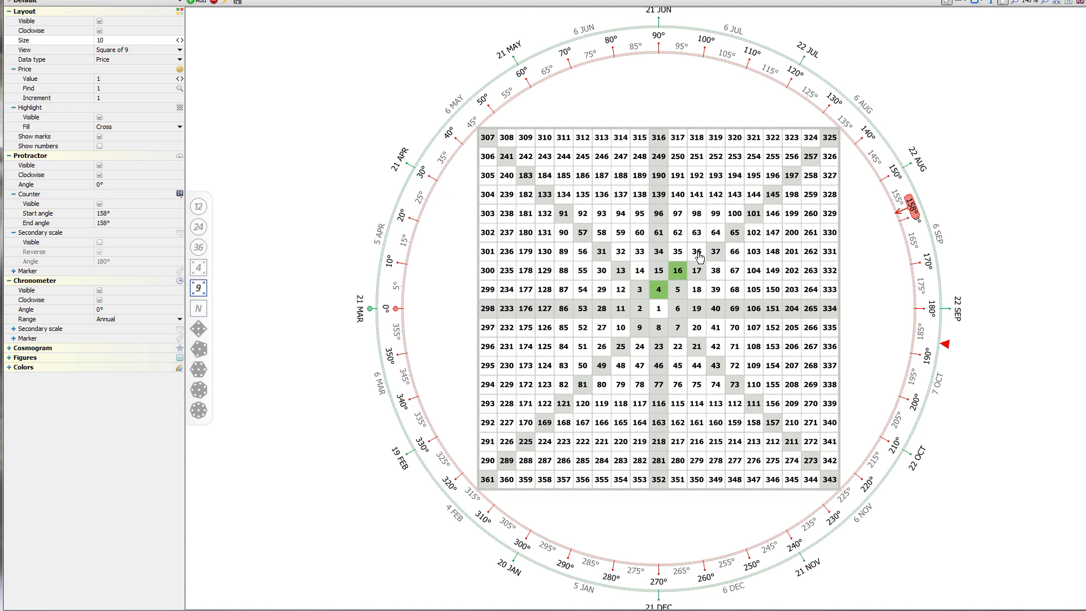
pyautogui.click(698, 253)
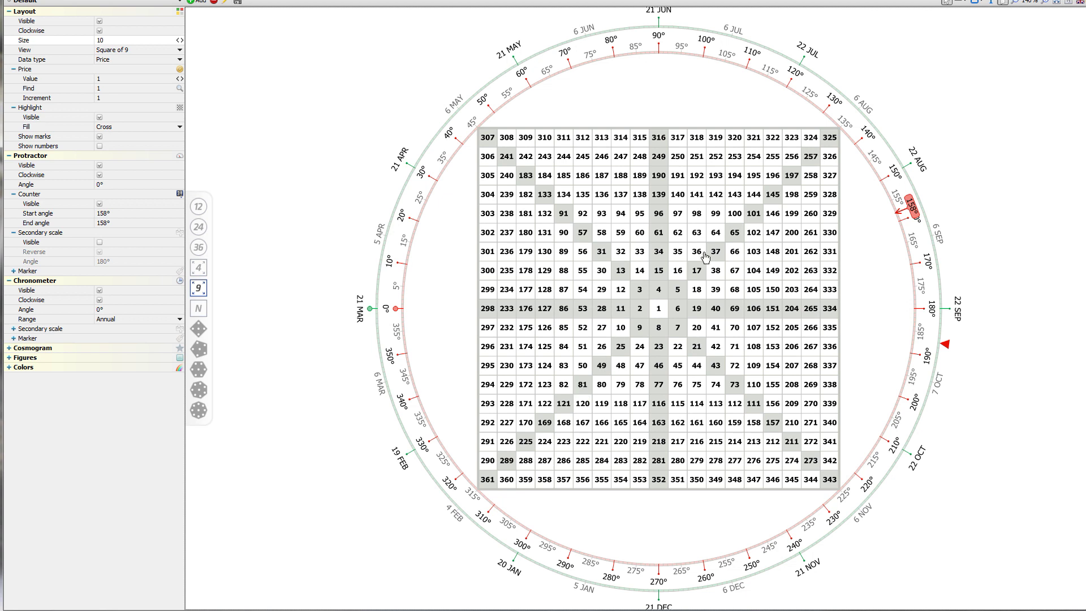
pyautogui.click(587, 388)
# Mark square-number cells 100, 121 and 144 green.
pyautogui.click(729, 213)
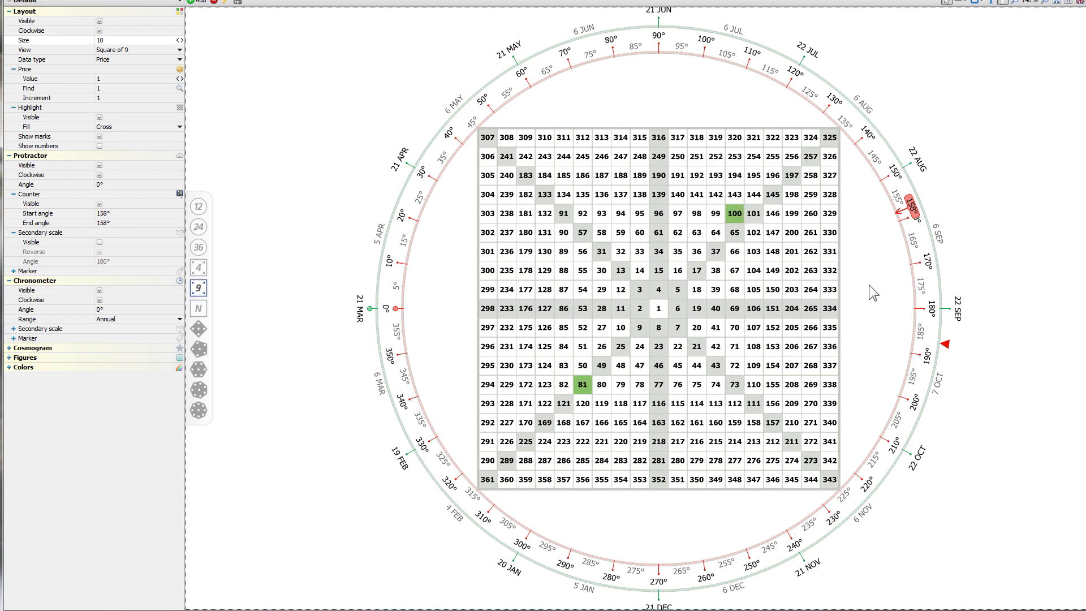
pyautogui.click(566, 404)
pyautogui.click(753, 195)
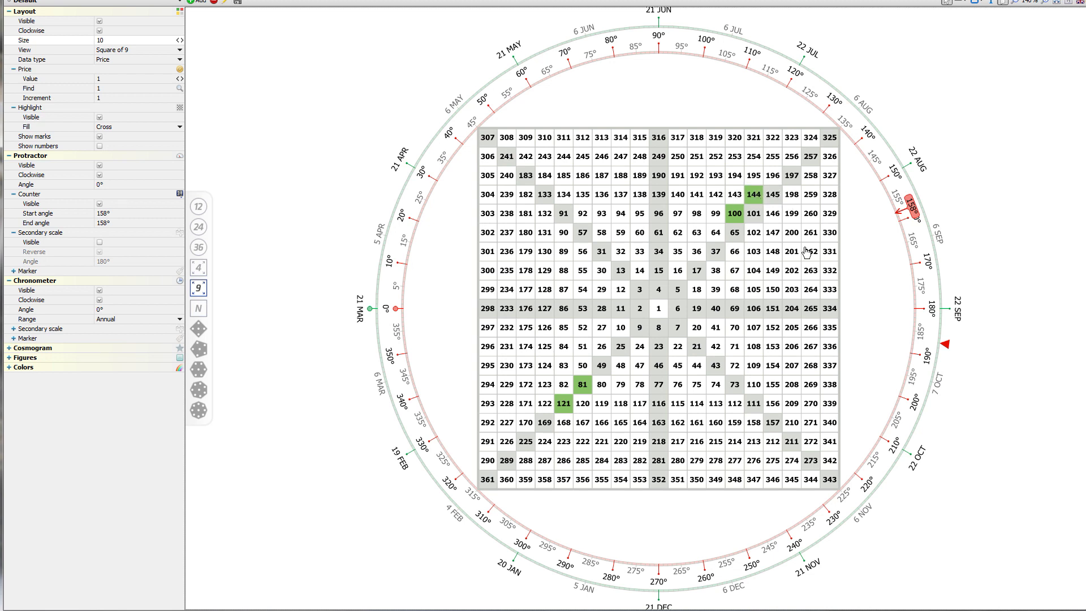
# Remove the green marks from cells 100, 144, 81 and 121.
pyautogui.click(734, 219)
pyautogui.click(747, 200)
pyautogui.click(582, 387)
pyautogui.click(564, 404)
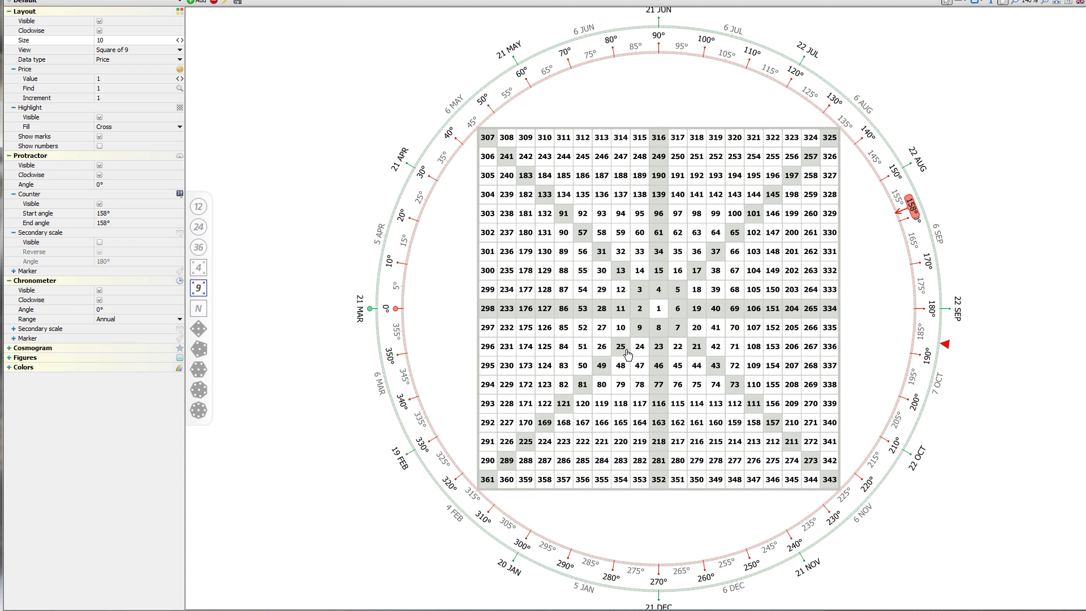
# Mark cell 49 green, compute √49 = 7 in Calculator, then close it.
pyautogui.click(602, 368)
pyautogui.click(161, 579)
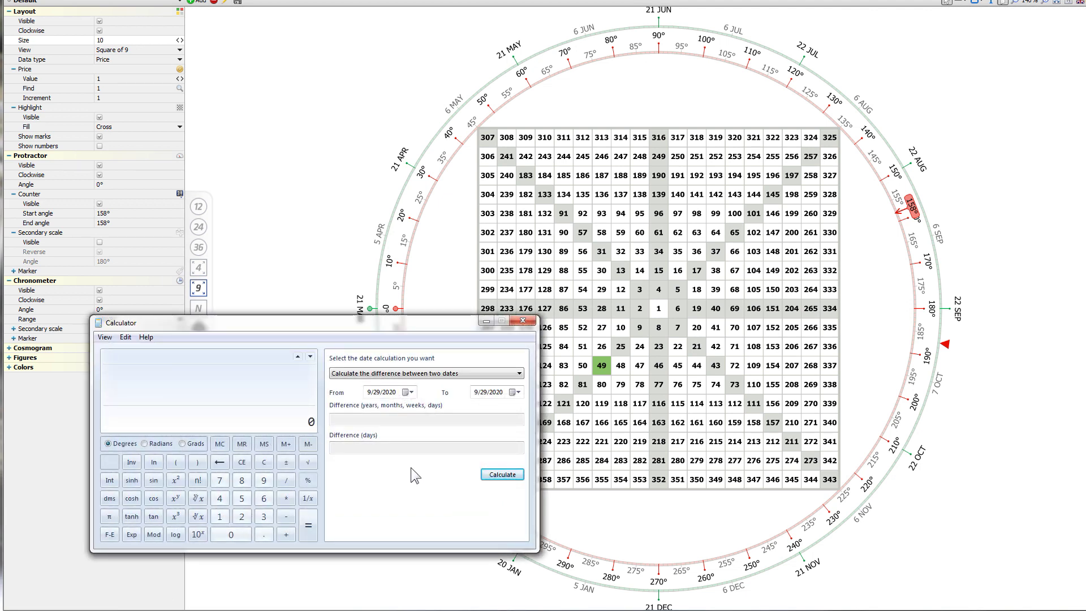
pyautogui.write('49')
pyautogui.click(308, 462)
pyautogui.moveTo(366, 324); pyautogui.dragTo(308, 367)
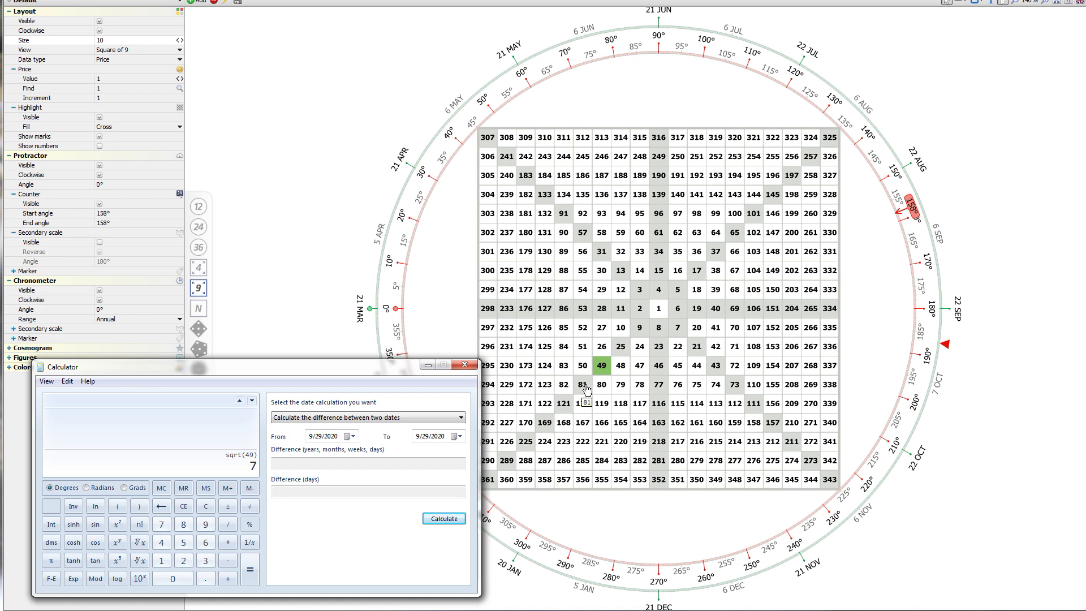
pyautogui.click(465, 365)
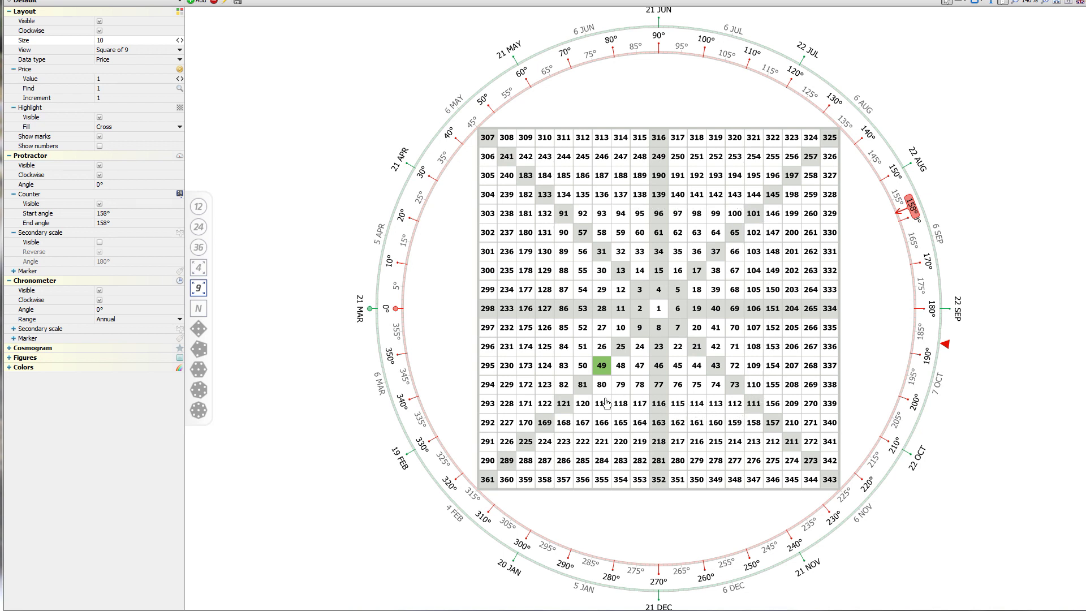
# Re-mark cell 49 green, then mark cells 81 and 163 green as well.
pyautogui.click(602, 370)
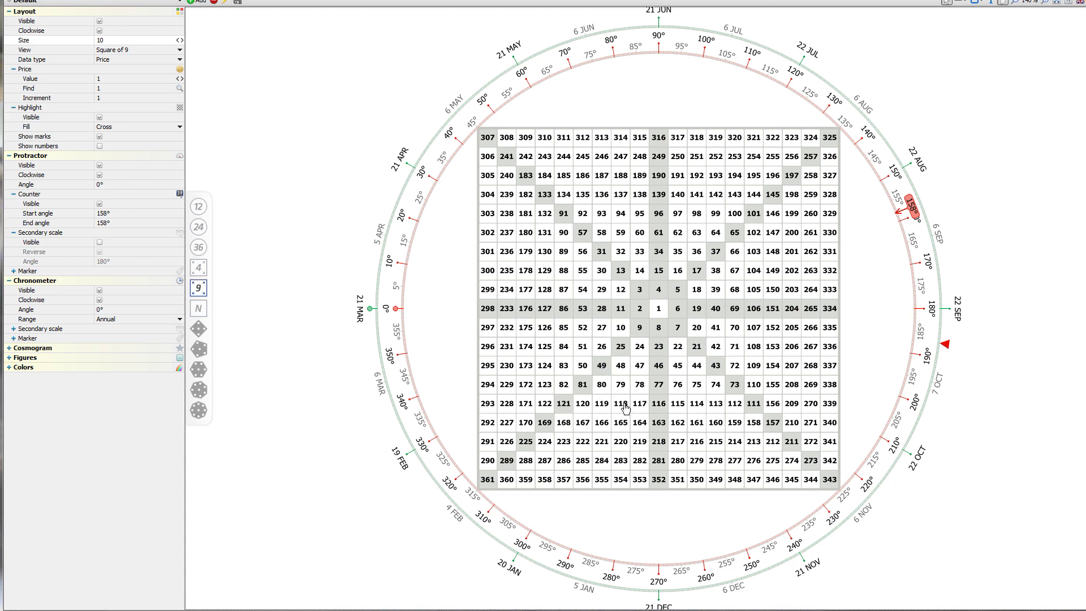
pyautogui.click(603, 367)
pyautogui.click(584, 389)
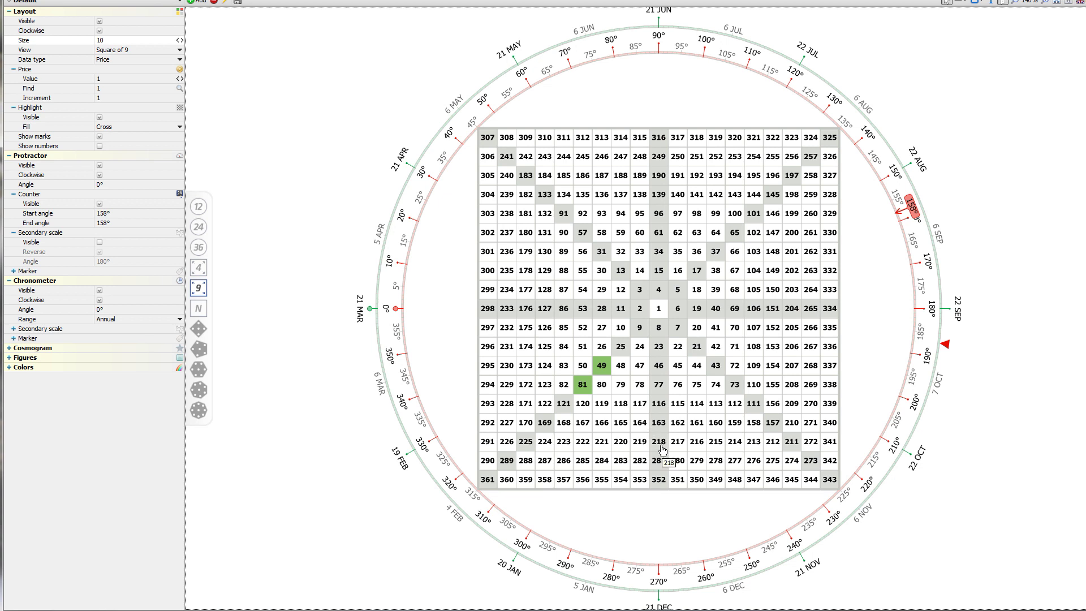
pyautogui.click(657, 429)
# Compute (√163 + 2)² ≈ 218.07 in Calculator.
pyautogui.write('163')
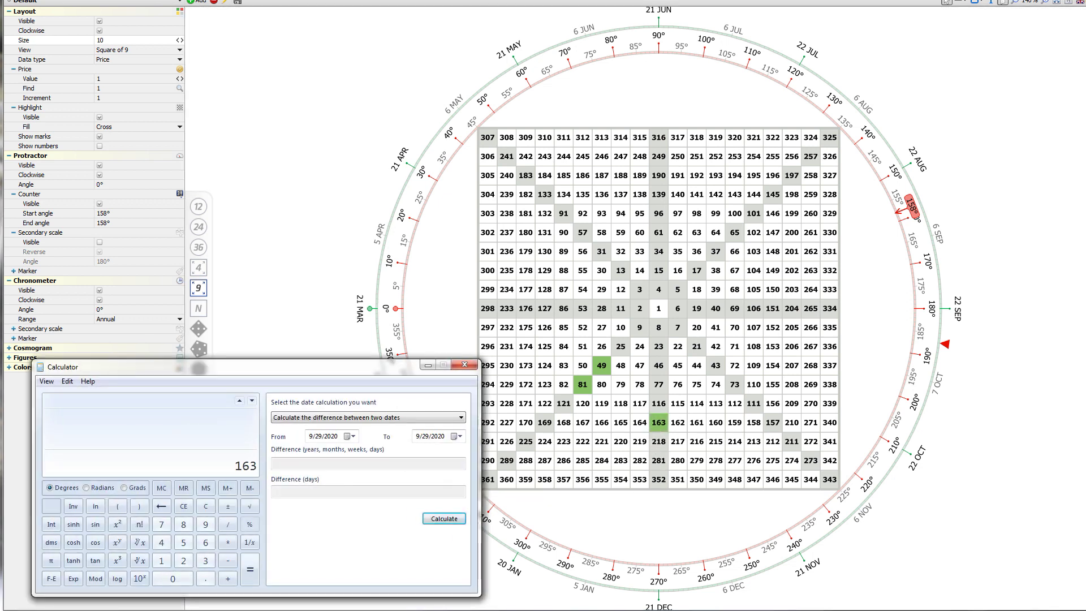
pyautogui.click(249, 506)
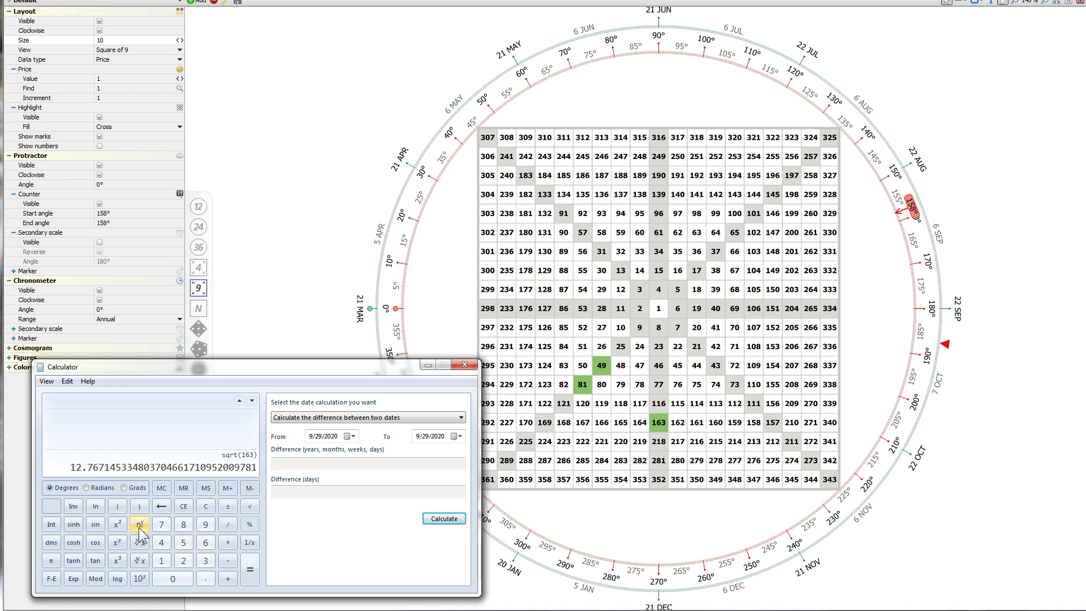
pyautogui.write('+2')
pyautogui.press('Return')
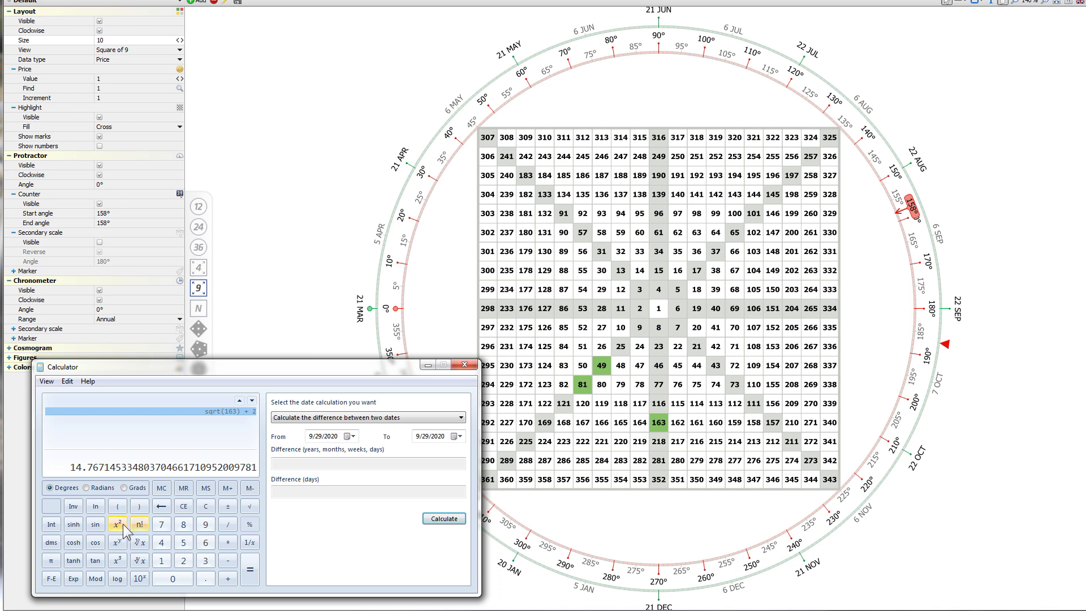
pyautogui.click(117, 524)
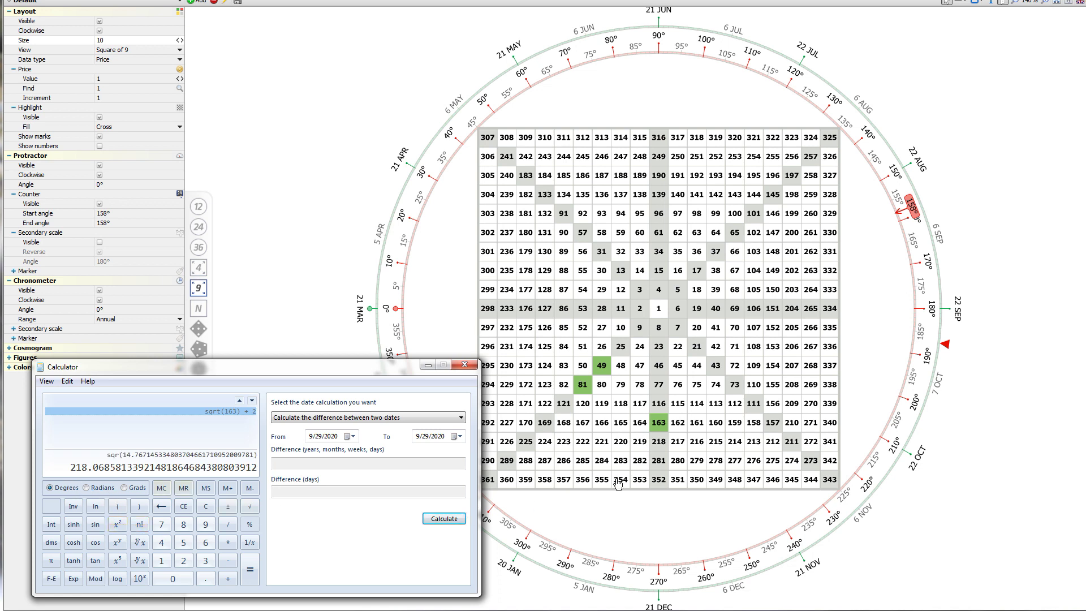
# Mark cell 218 green, then clear the marks from cells 218 and 163.
pyautogui.click(661, 444)
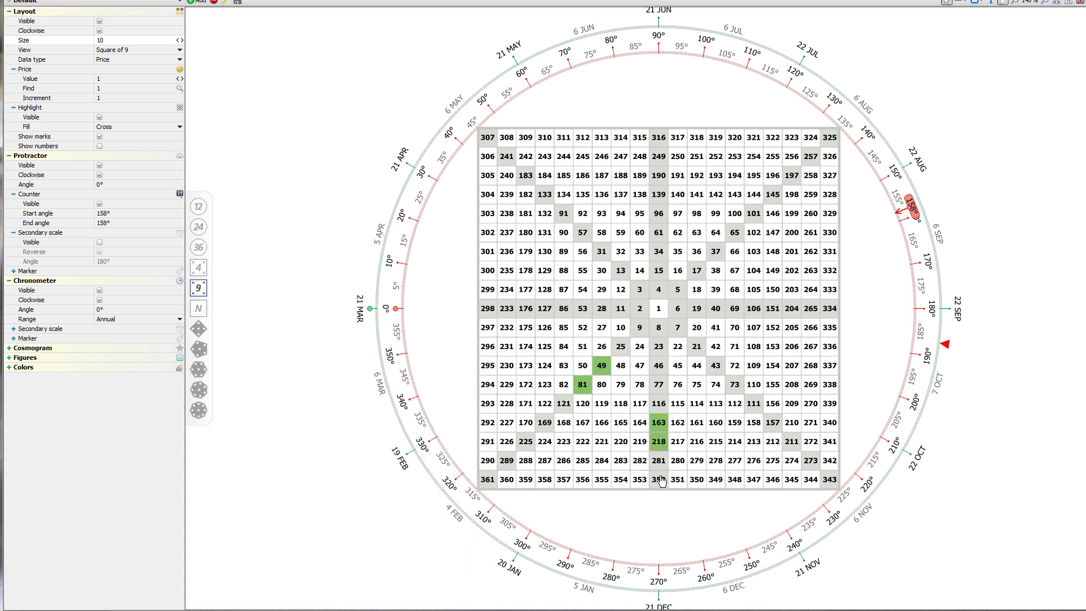
pyautogui.click(659, 441)
pyautogui.click(658, 422)
# Remove the green mark from cell 81 so no grid cell stays highlighted.
pyautogui.click(588, 384)
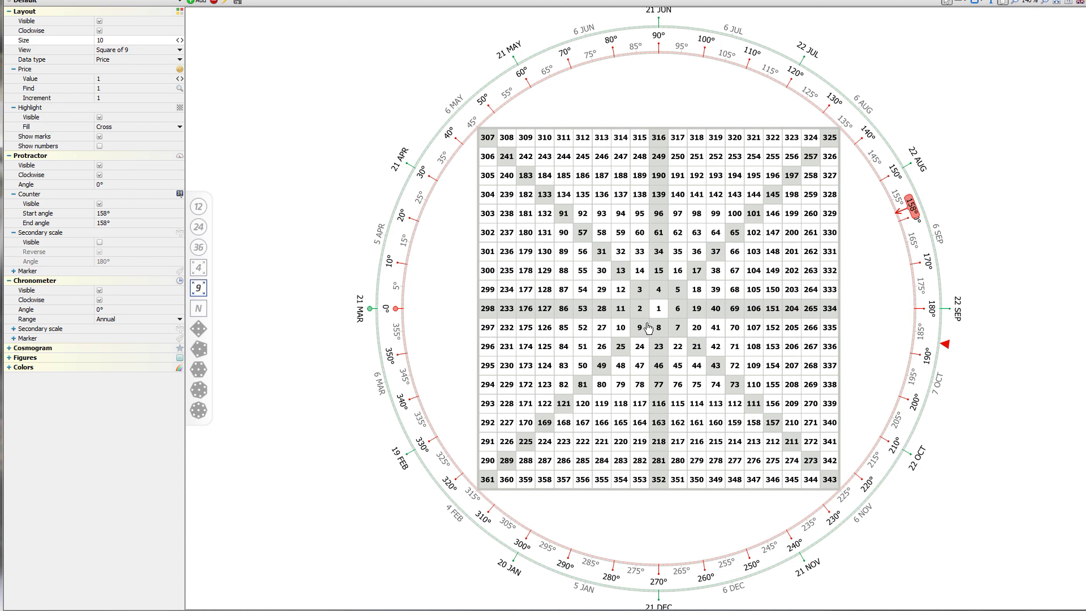
# Highlight cells 25, 49, 81 and 121 green along the lower-left diagonal.
pyautogui.click(622, 350)
pyautogui.moveTo(619, 354)
pyautogui.mouseDown()
pyautogui.moveTo(582, 389)
pyautogui.moveTo(592, 401)
pyautogui.moveTo(566, 408)
pyautogui.mouseUp()
pyautogui.click(567, 407)
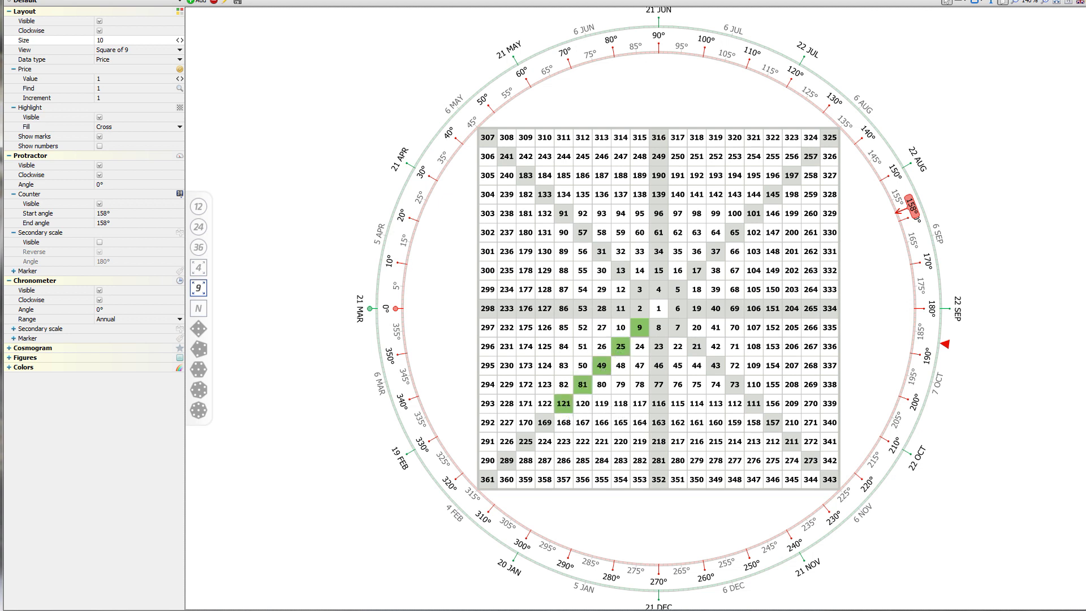
# Compute 8*5 in the Calculator, then close it.
pyautogui.hotkey('alt', 'Tab')
pyautogui.write('8*5')
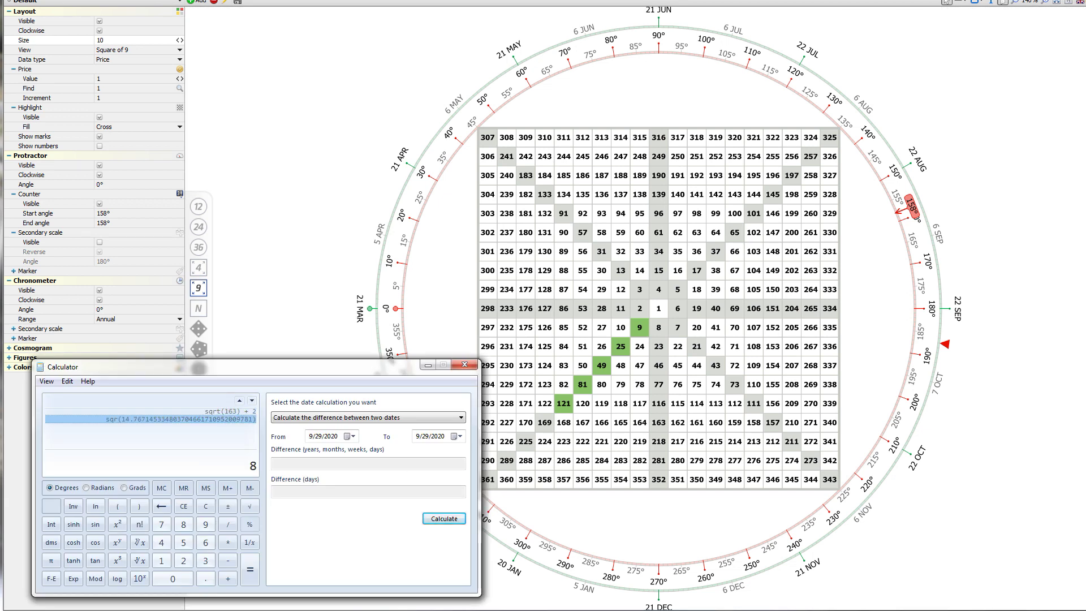
pyautogui.press('Return')
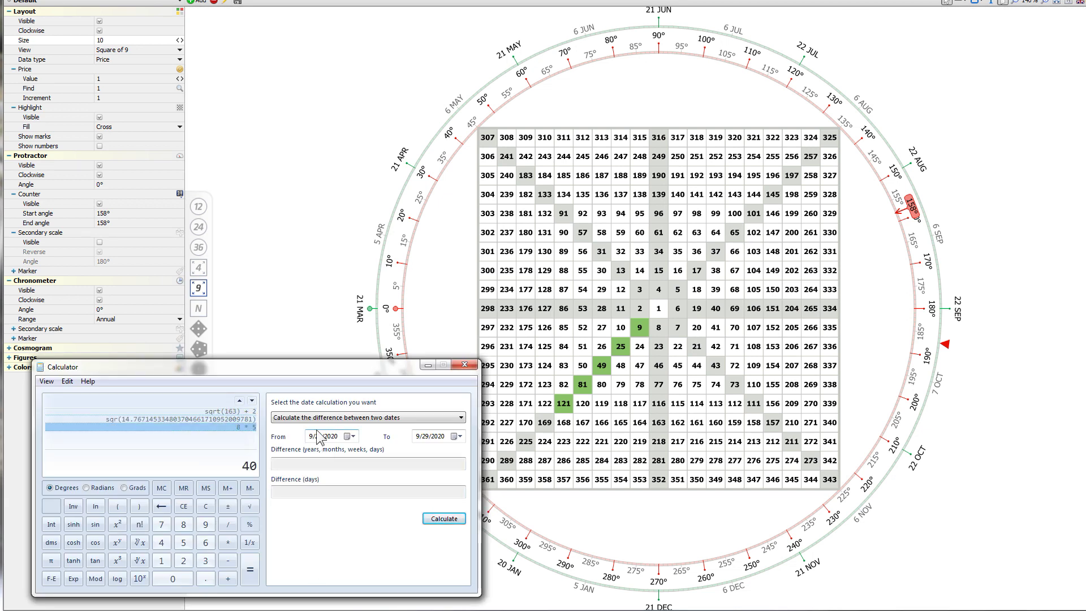
pyautogui.click(427, 365)
# Recolour cells 121, 81, 49, 25 and 9 red, briefly marking and unmarking cell 122.
pyautogui.click(562, 405)
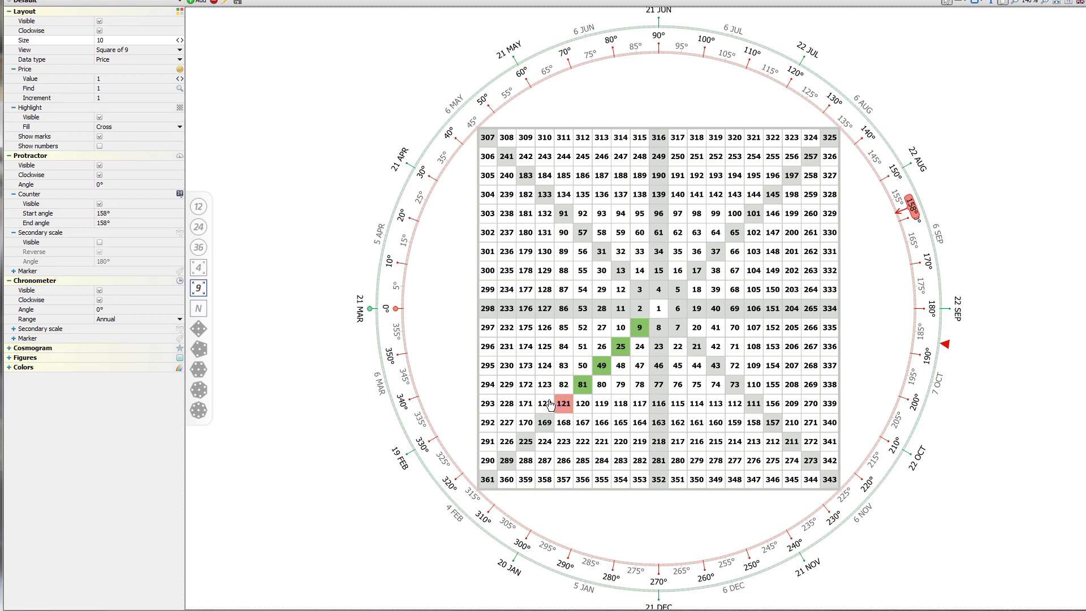
pyautogui.click(544, 404)
pyautogui.click(543, 406)
pyautogui.click(582, 390)
pyautogui.click(603, 367)
pyautogui.click(622, 348)
pyautogui.click(640, 331)
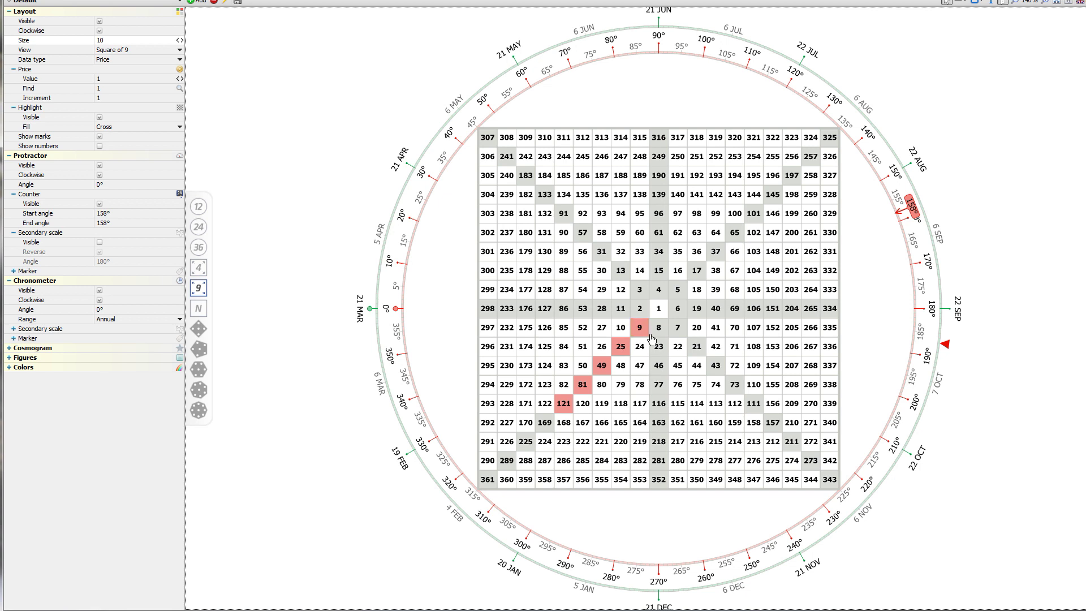
# Clear the marks from cells 121, 81, 49, 25 and 9.
pyautogui.click(563, 404)
pyautogui.click(583, 385)
pyautogui.click(601, 366)
pyautogui.click(620, 349)
pyautogui.click(639, 337)
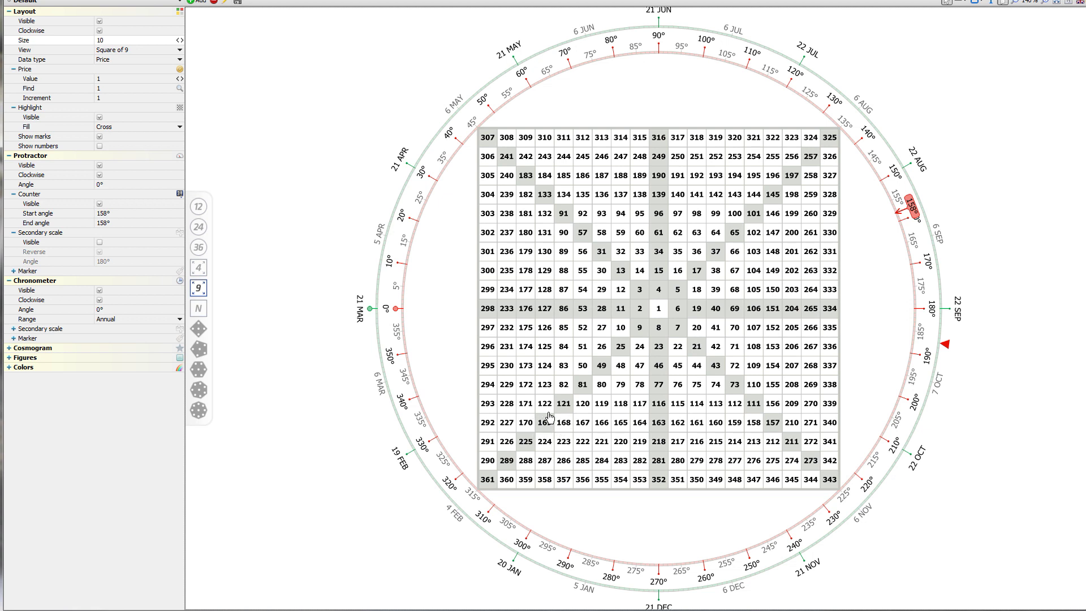
# Mark cell 100 and cell 81 green on opposite diagonals of the grid.
pyautogui.click(734, 218)
pyautogui.click(584, 388)
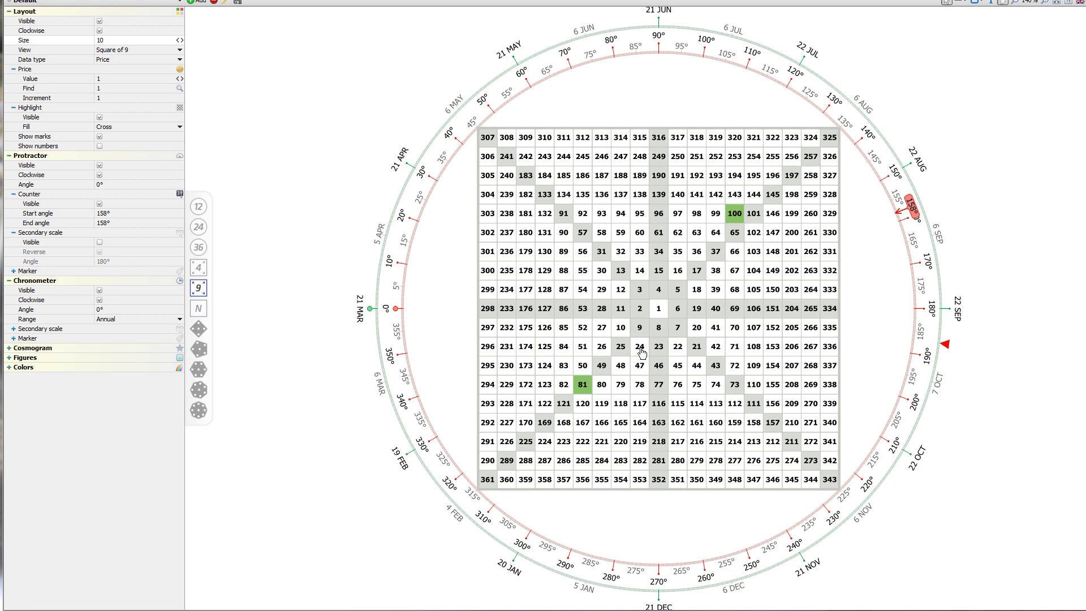
pyautogui.click(200, 371)
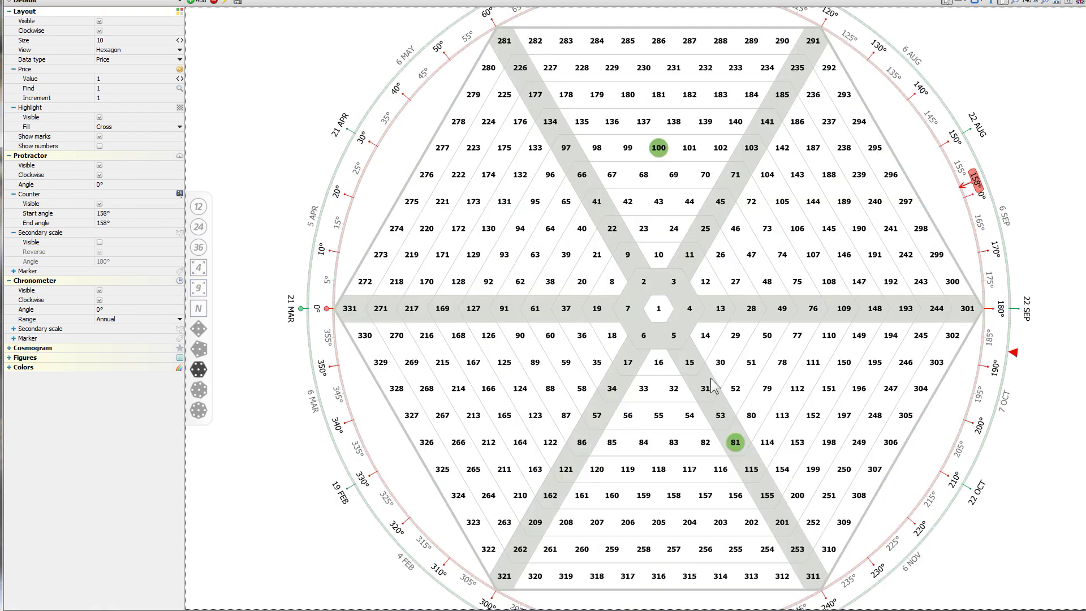
pyautogui.click(198, 288)
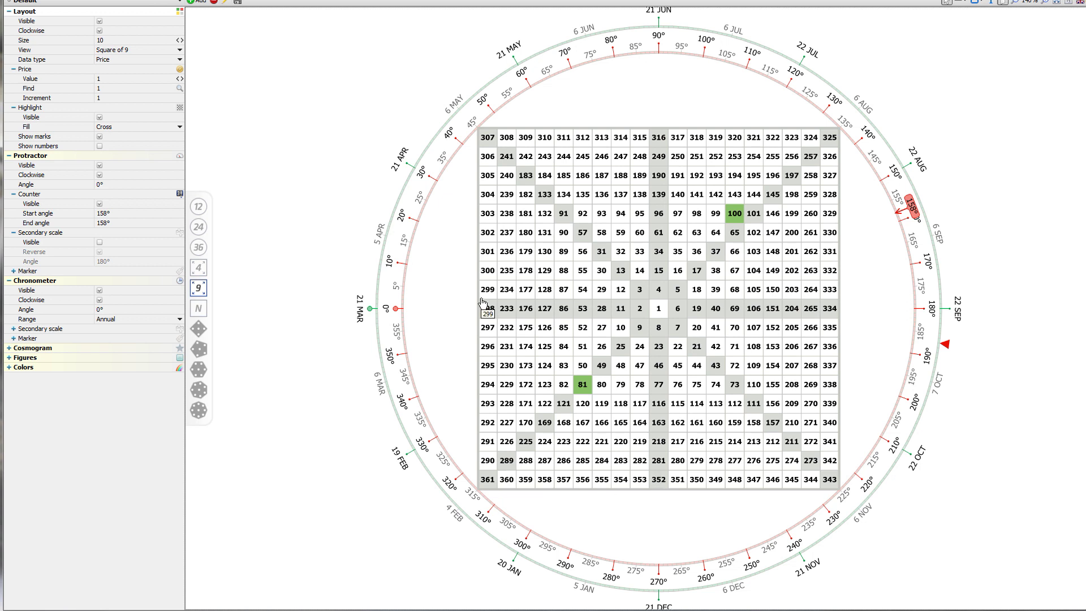
# Unmark cell 81, leaving only cell 100 highlighted green.
pyautogui.click(582, 384)
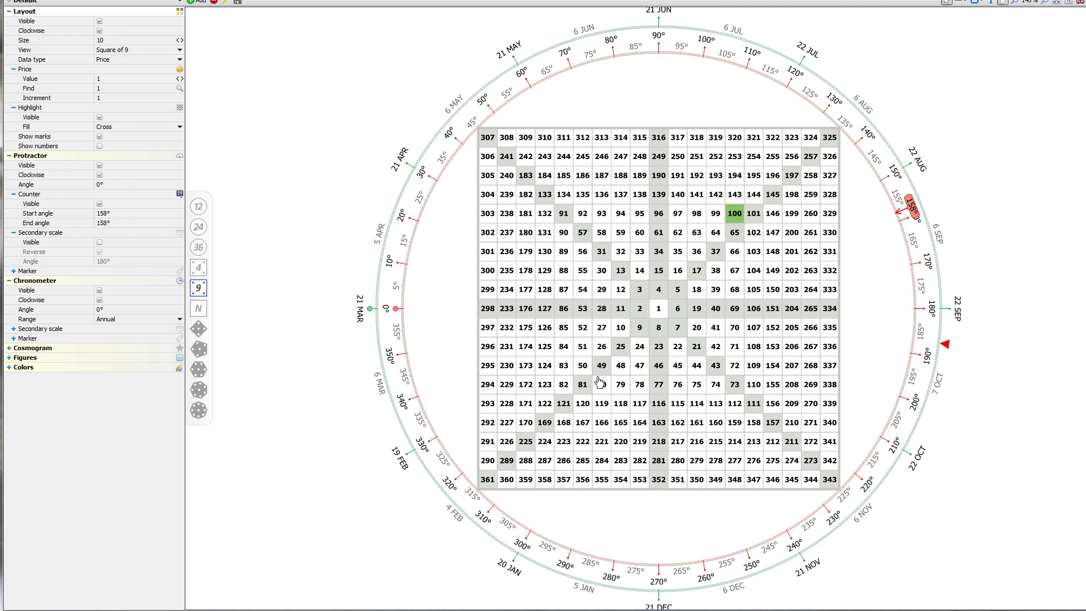